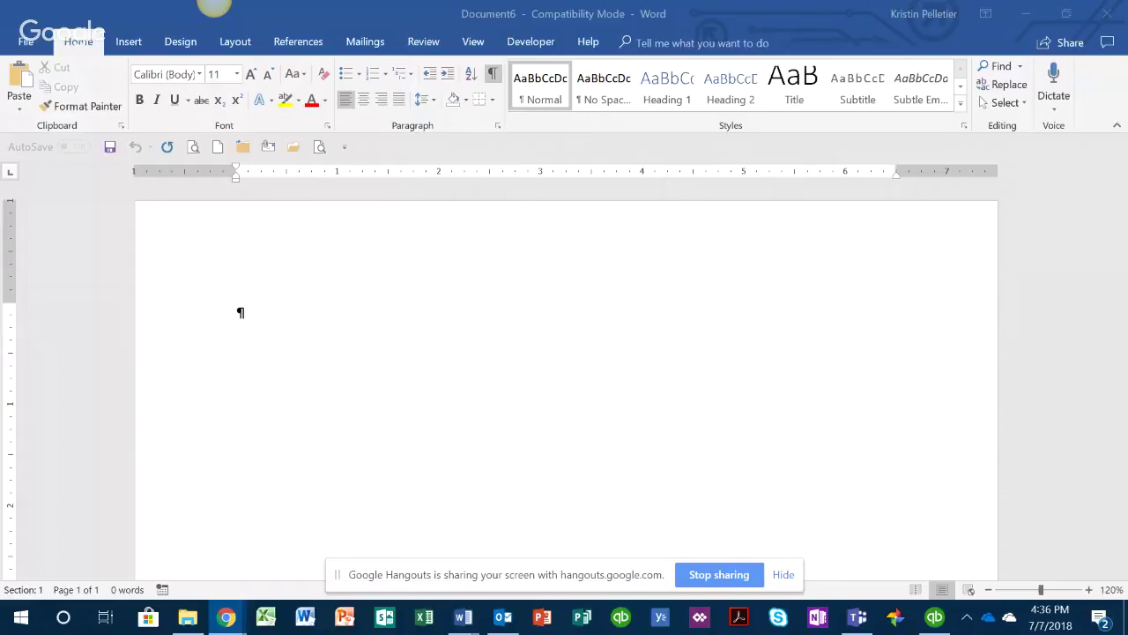
Dismiss the screen-sharing notice and insert a table with 3 columns and 2 rows in the blank document.
{"action": "left_click", "coordinate": [783, 576]}
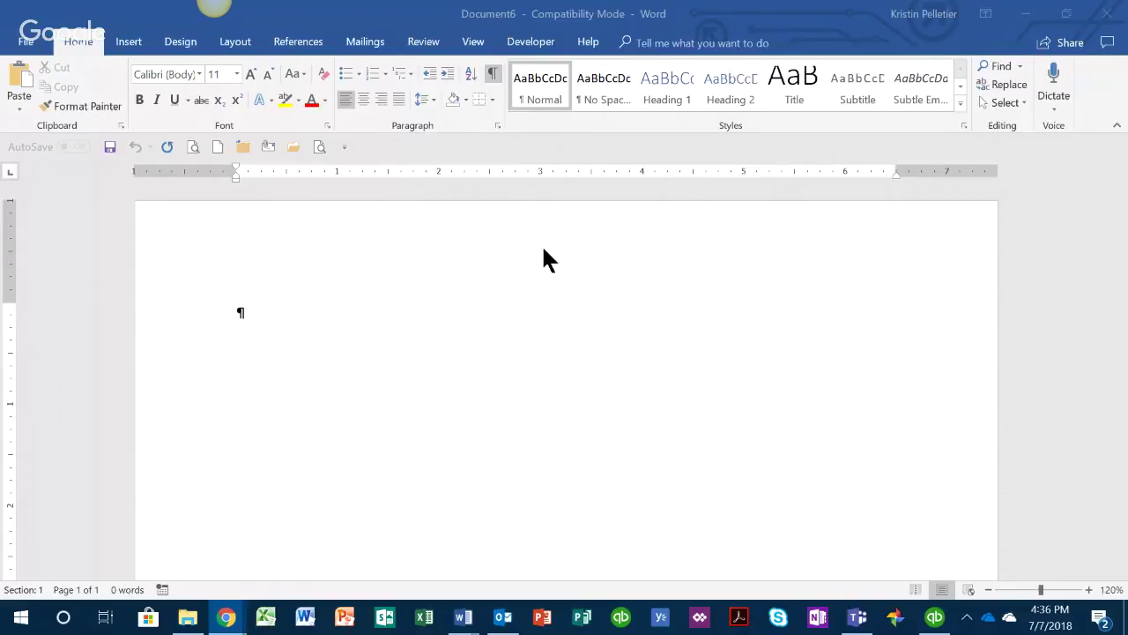
{"action": "left_click", "coordinate": [141, 58]}
{"action": "left_click", "coordinate": [130, 43]}
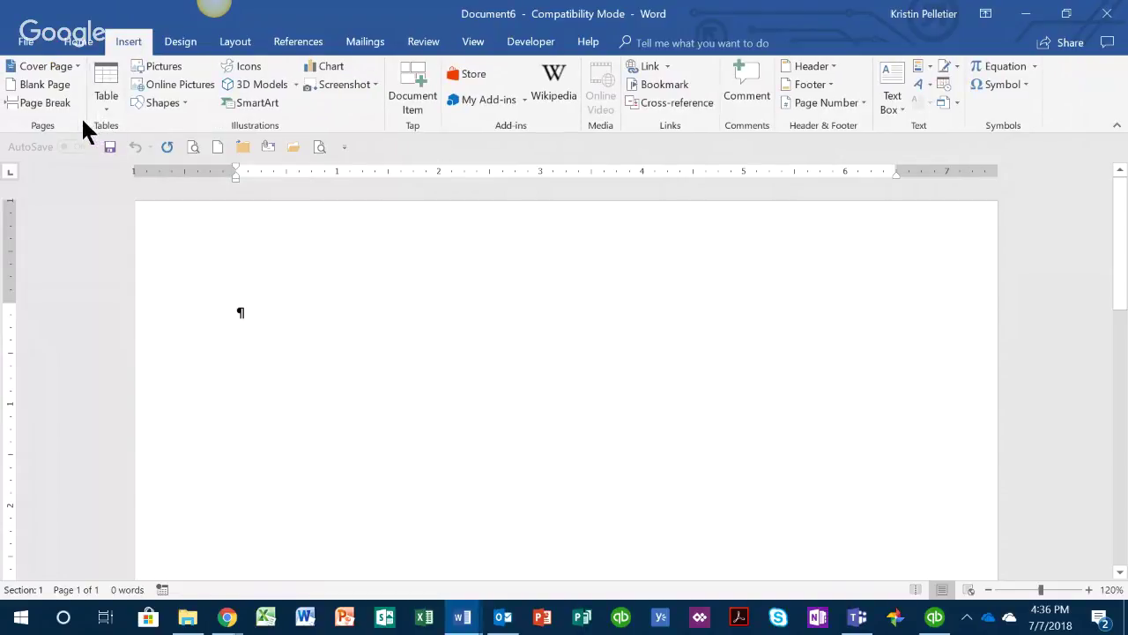
{"action": "left_click", "coordinate": [106, 112]}
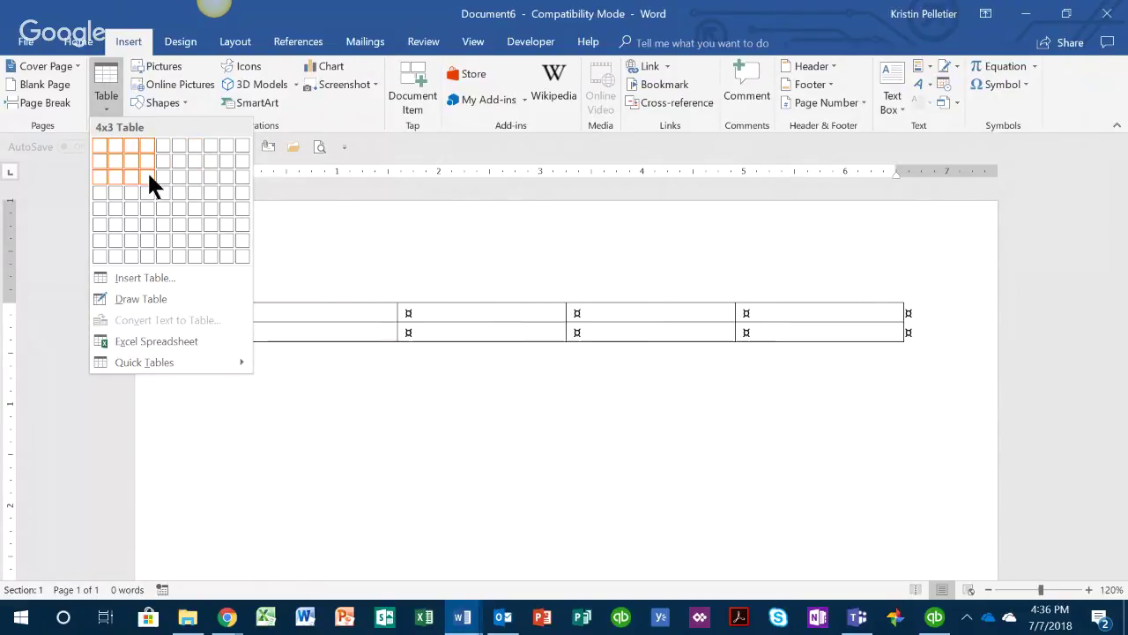
{"action": "left_click", "coordinate": [145, 278]}
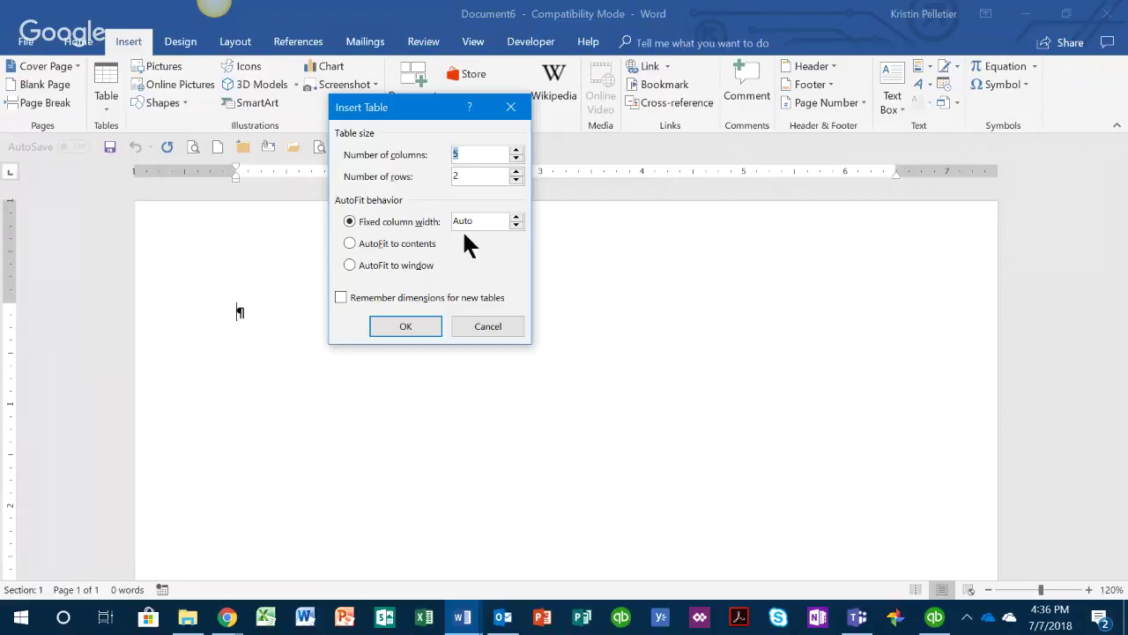
{"action": "left_click_drag", "start_coordinate": [421, 119], "coordinate": [668, 163]}
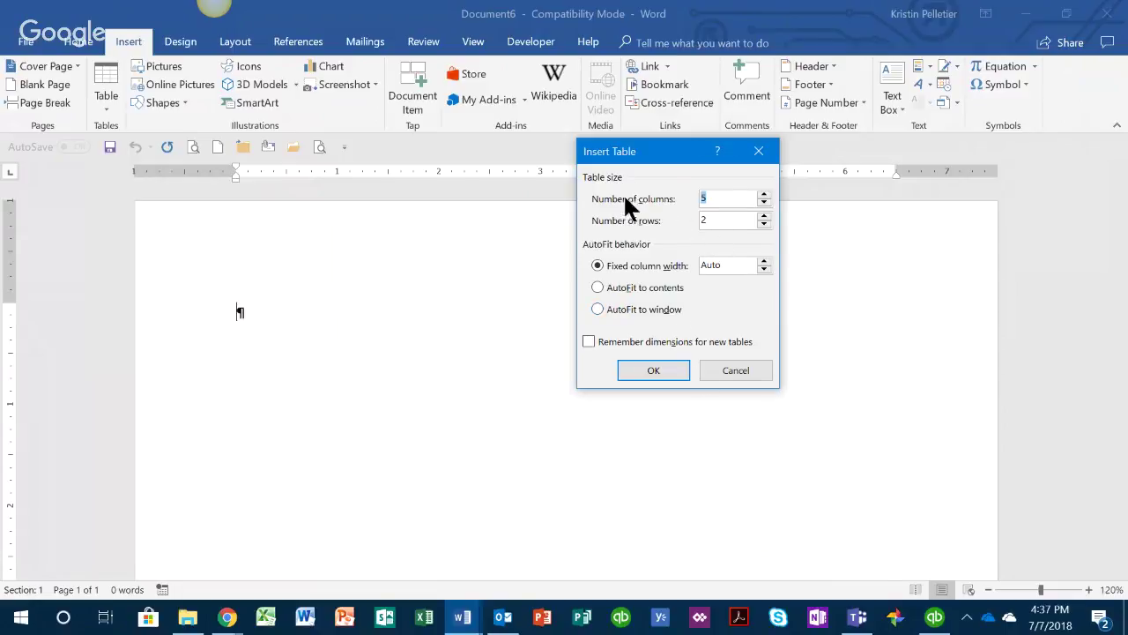
{"action": "left_click", "coordinate": [764, 203]}
{"action": "left_click", "coordinate": [764, 203]}
{"action": "left_click", "coordinate": [653, 372]}
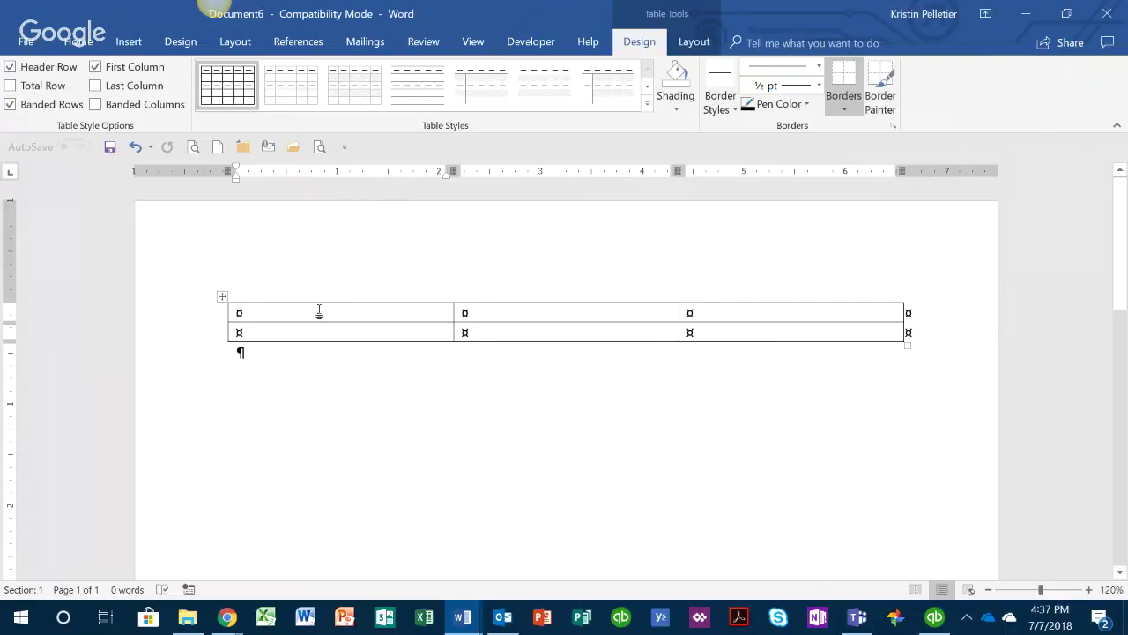
Narrow the table's first column slightly by moving the border between the first and second columns.
{"action": "left_click", "coordinate": [499, 313]}
{"action": "left_click", "coordinate": [740, 310]}
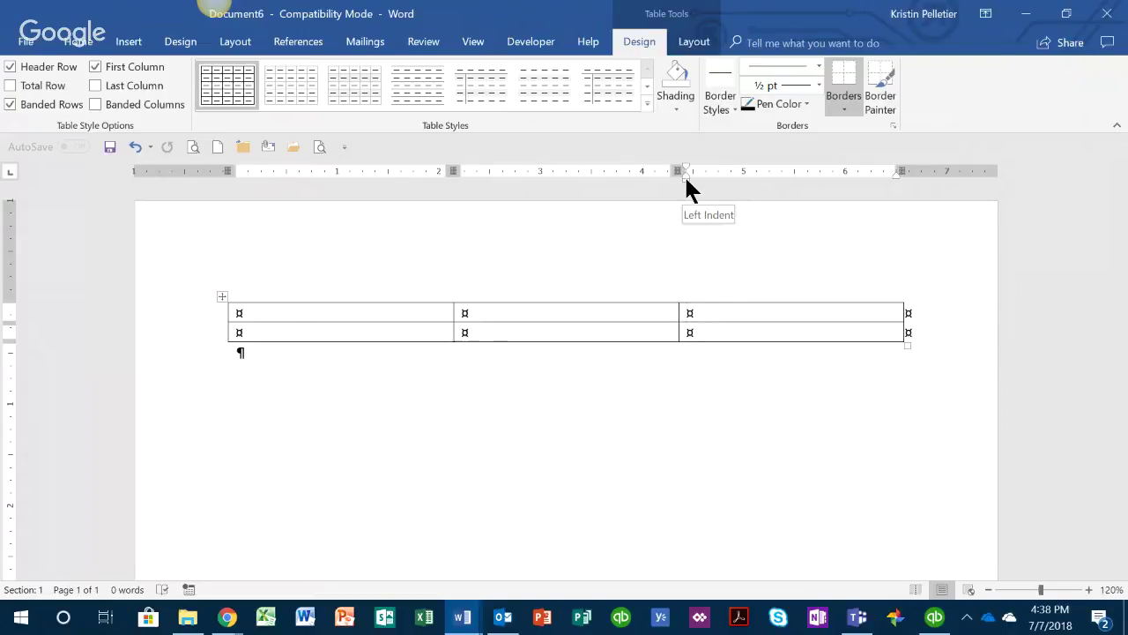
{"action": "mouse_move", "coordinate": [443, 280]}
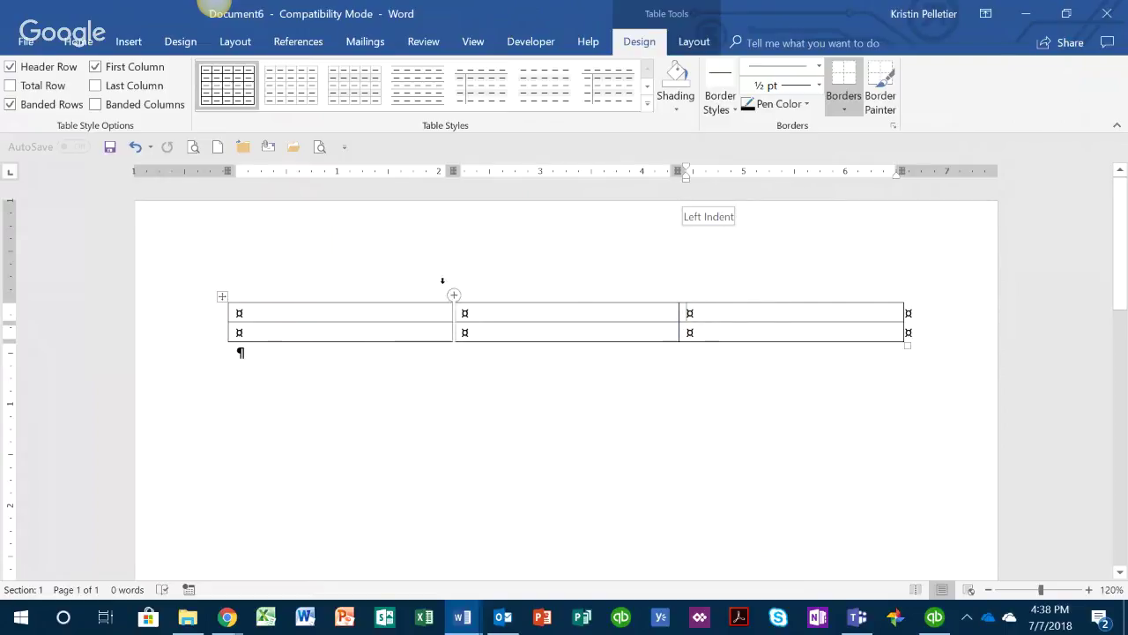
{"action": "left_click", "coordinate": [262, 314]}
{"action": "mouse_move", "coordinate": [453, 311]}
{"action": "left_mouse_down"}
{"action": "mouse_move", "coordinate": [272, 292]}
{"action": "mouse_move", "coordinate": [447, 305]}
{"action": "left_mouse_up"}
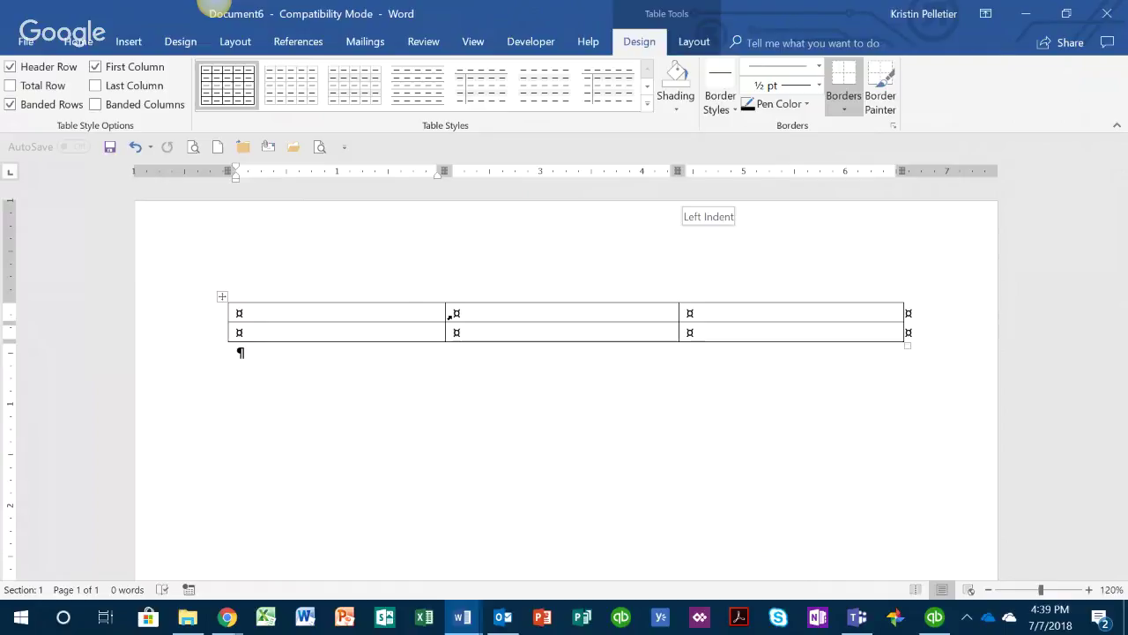
Try moving only the top-middle cell's left border and making the first row much taller, undoing both changes.
{"action": "left_click", "coordinate": [449, 317]}
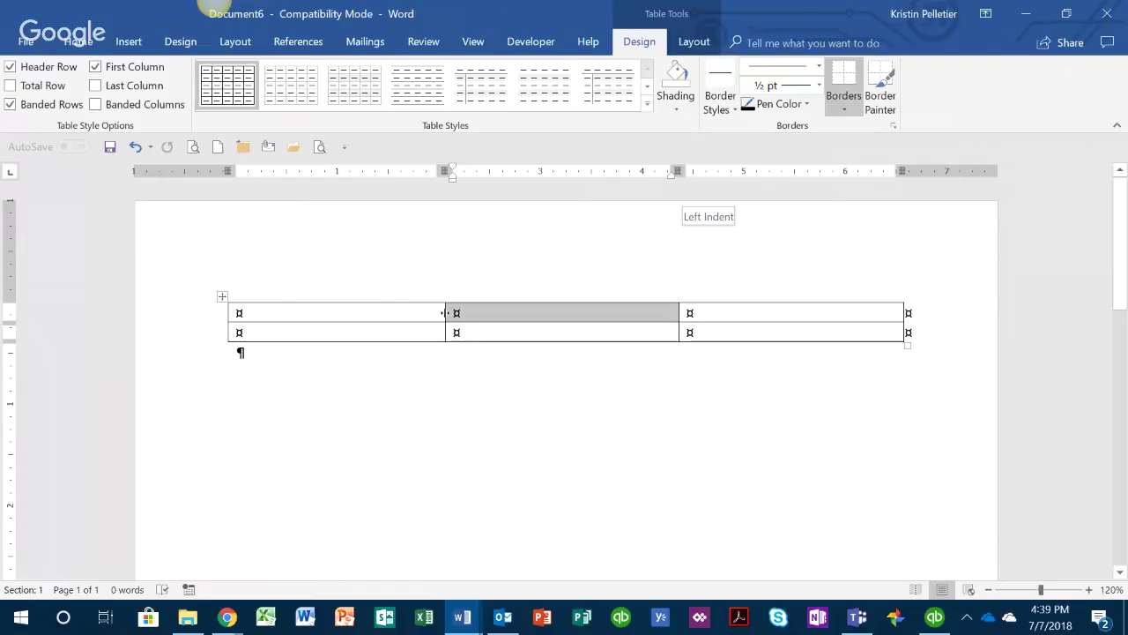
{"action": "mouse_move", "coordinate": [445, 312]}
{"action": "left_mouse_down"}
{"action": "mouse_move", "coordinate": [313, 309]}
{"action": "mouse_move", "coordinate": [446, 303]}
{"action": "left_mouse_up"}
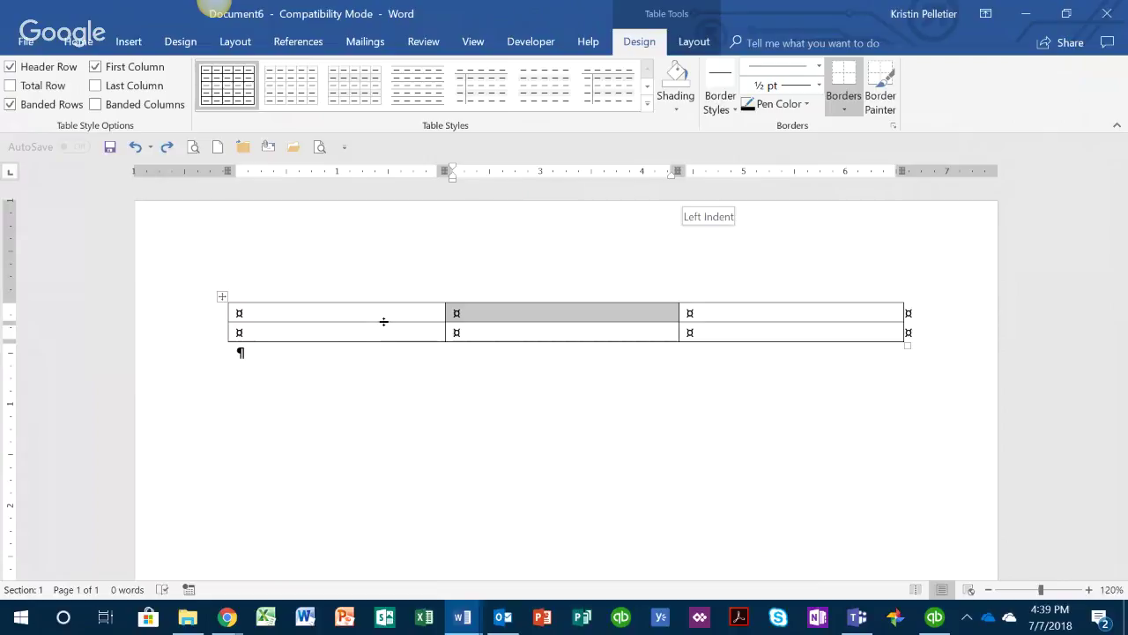
{"action": "left_click_drag", "start_coordinate": [384, 322], "coordinate": [378, 415]}
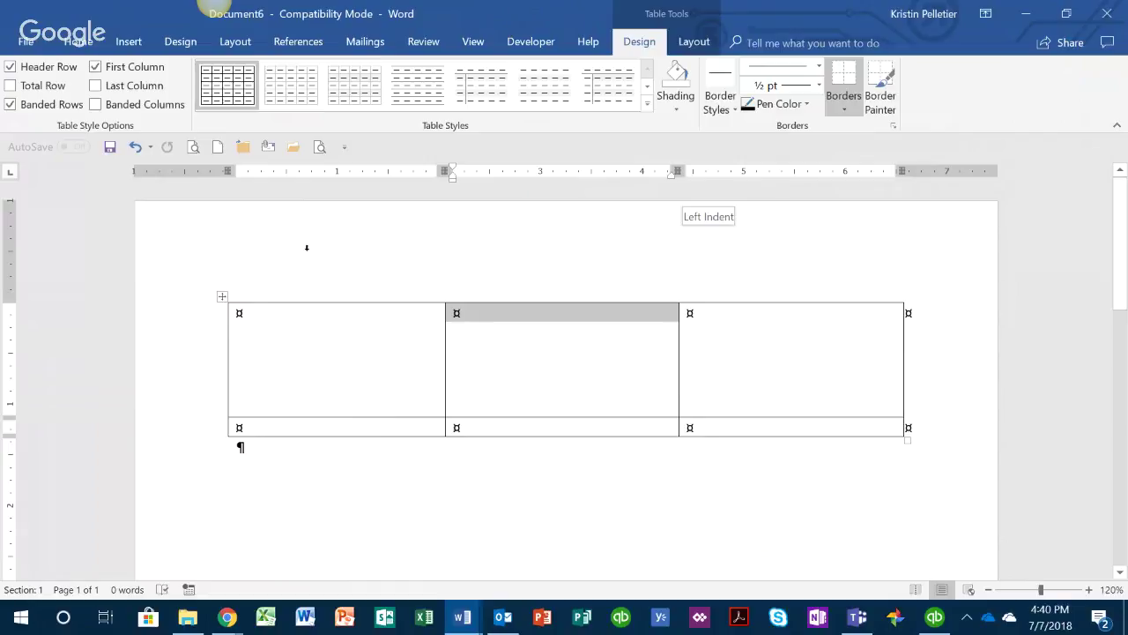
{"action": "left_click", "coordinate": [136, 146]}
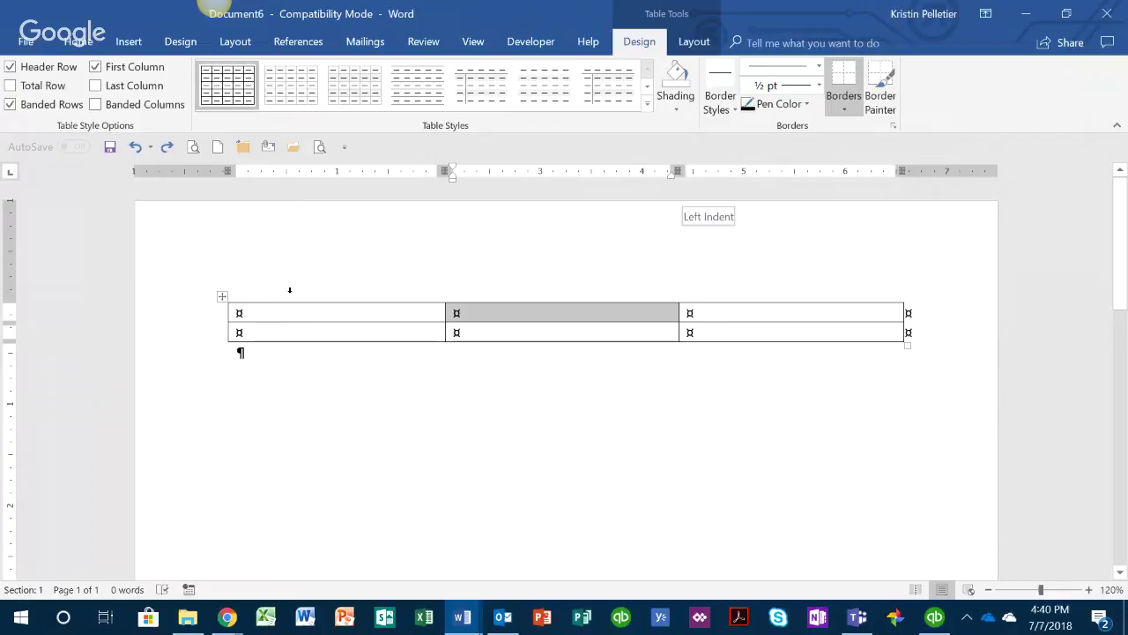
Fill the top-middle cell with a long unbroken string of random letters, continuing until it wraps onto a second line.
{"action": "left_click", "coordinate": [462, 319]}
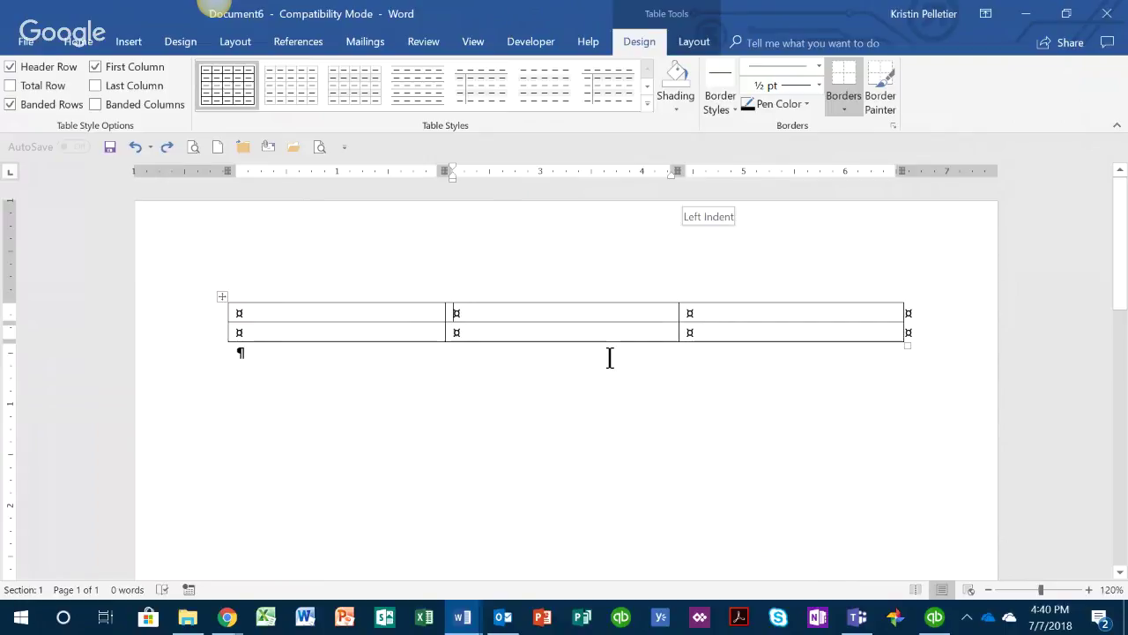
{"action": "type", "text": "hfeufuefuegfegfiuefuefueugfe"}
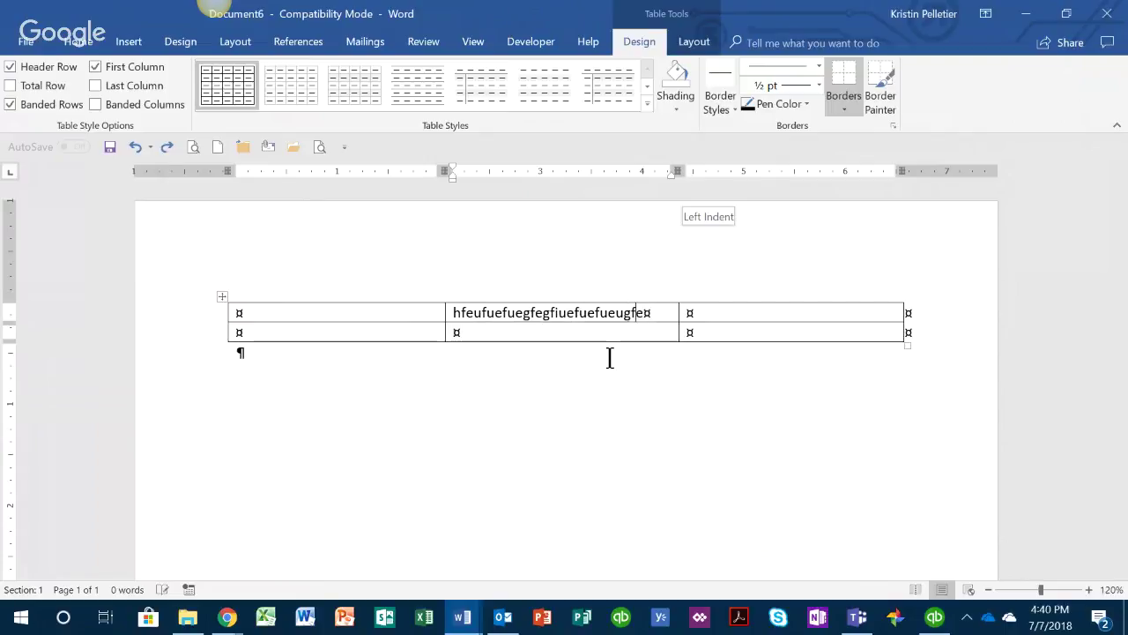
{"action": "type", "text": "fgueuifui"}
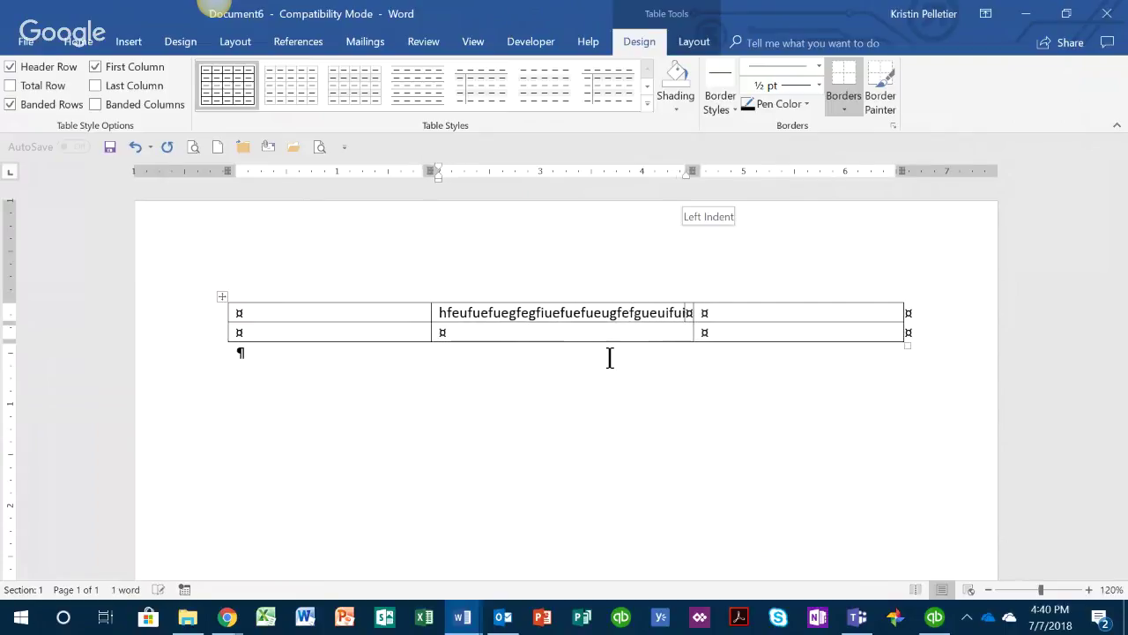
{"action": "type", "text": "efuiegfiuegfaeuigfeugfaeugfaugefa"}
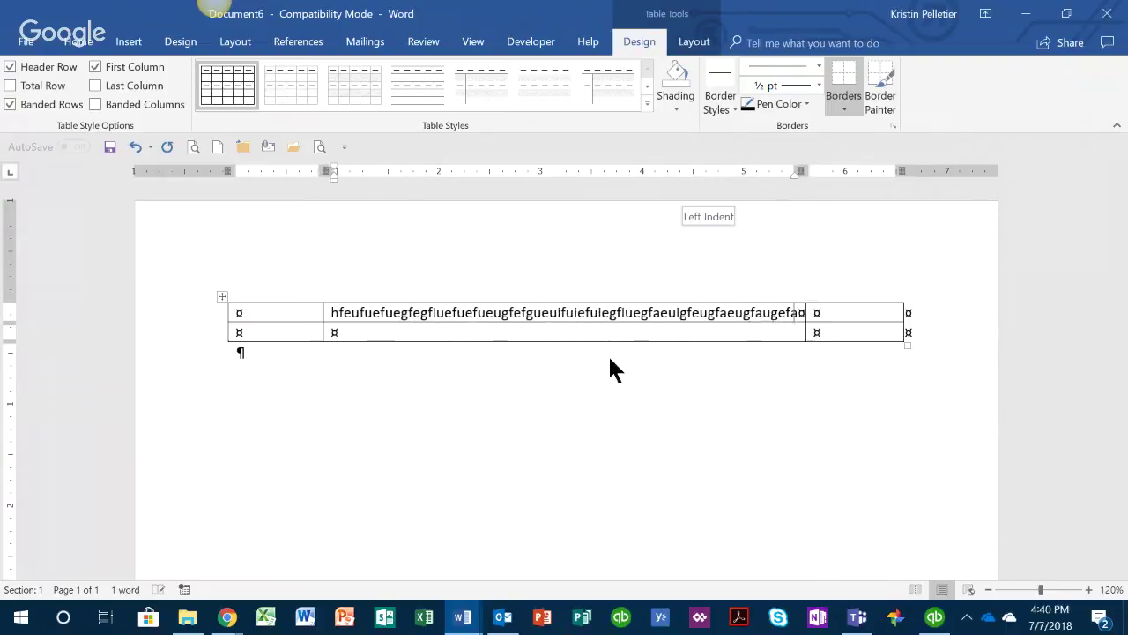
{"action": "type", "text": "iuefaiuegfaieoudgfaidufauddfaiuefgiauefgaiuwe"}
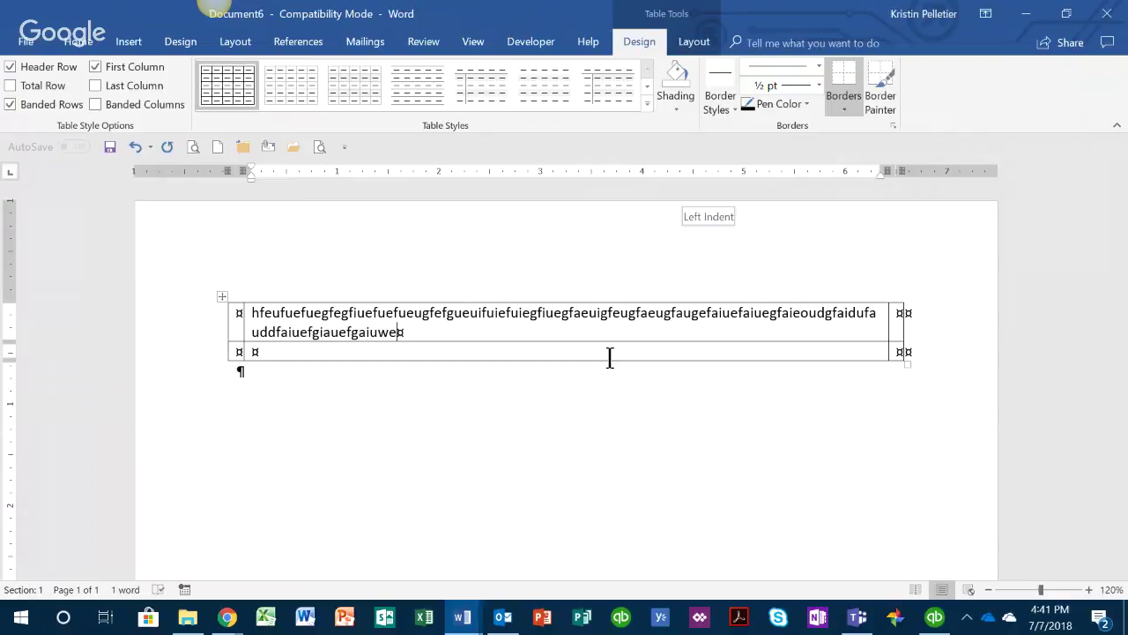
Hide the formatting marks and widen only the top-left cell until its right border is just short of the 2-inch ruler mark.
{"action": "left_click", "coordinate": [73, 50]}
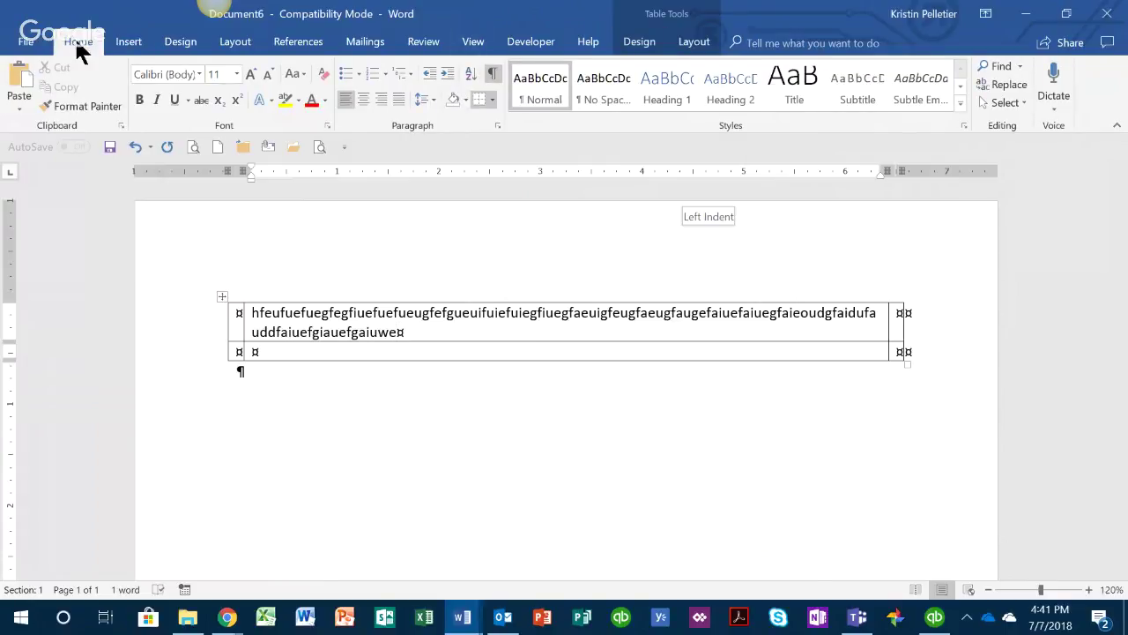
{"action": "left_click", "coordinate": [494, 74]}
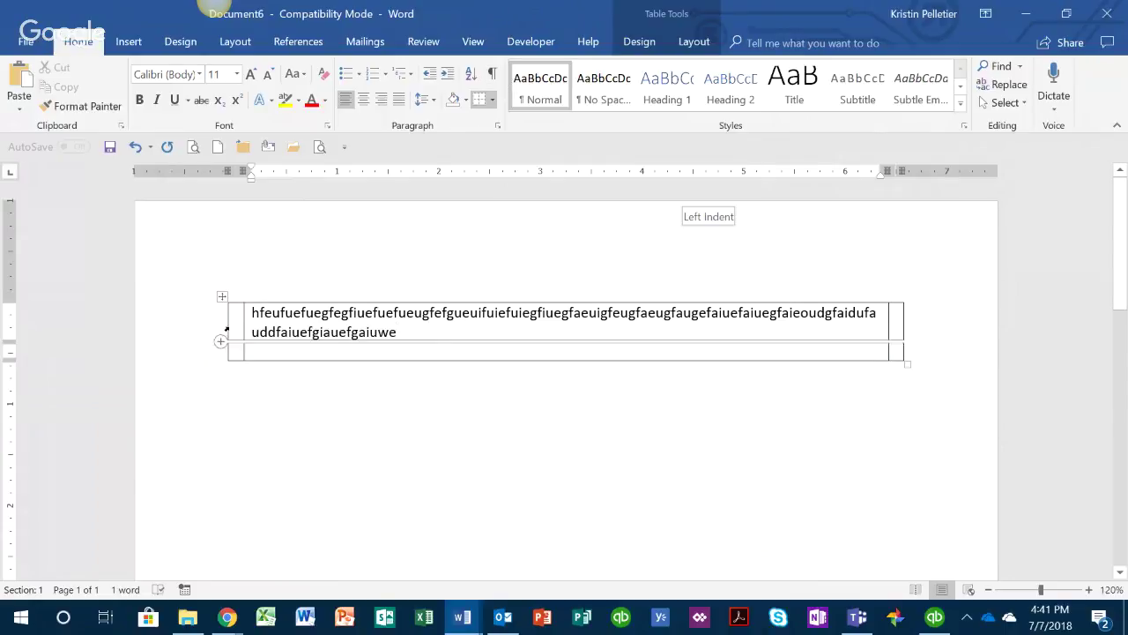
{"action": "left_click", "coordinate": [240, 314]}
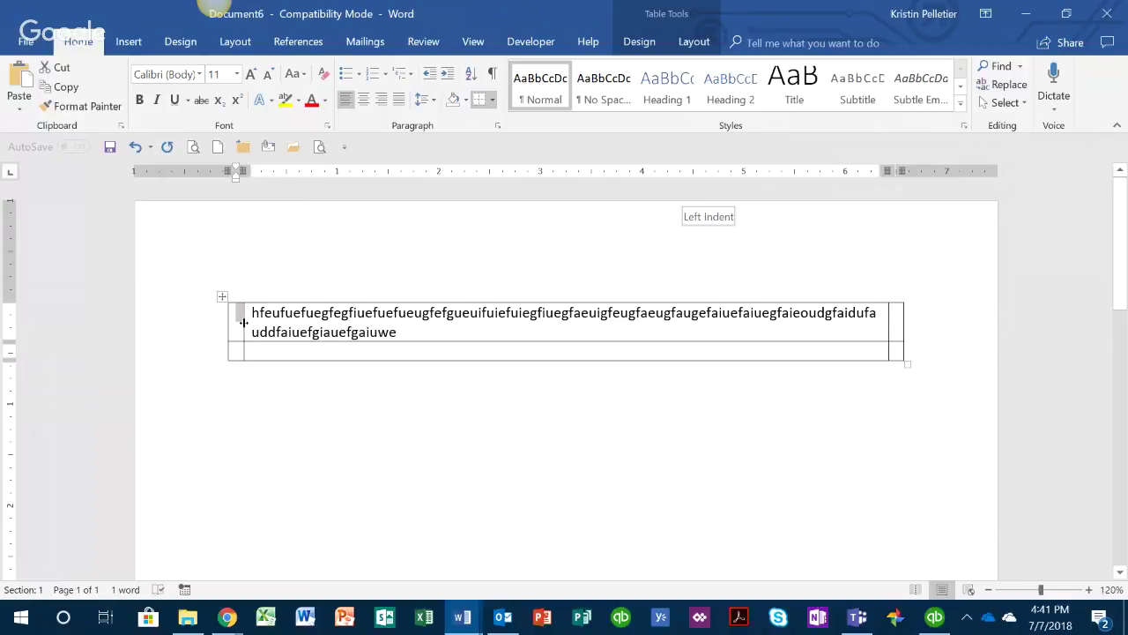
{"action": "left_click_drag", "start_coordinate": [243, 322], "coordinate": [426, 322]}
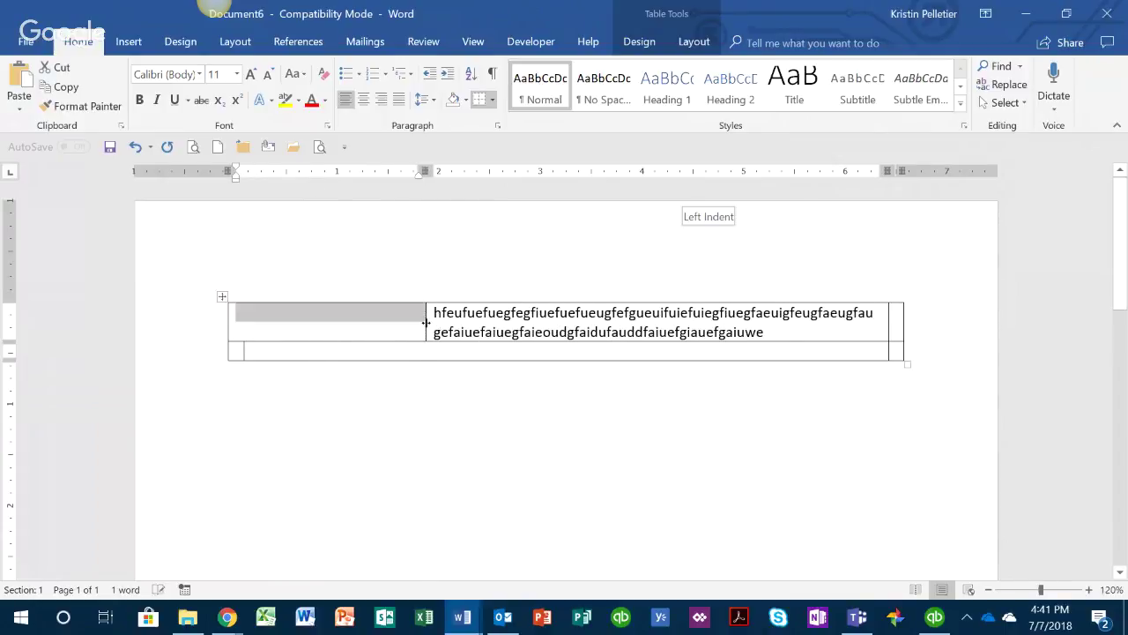
{"action": "left_click", "coordinate": [275, 319]}
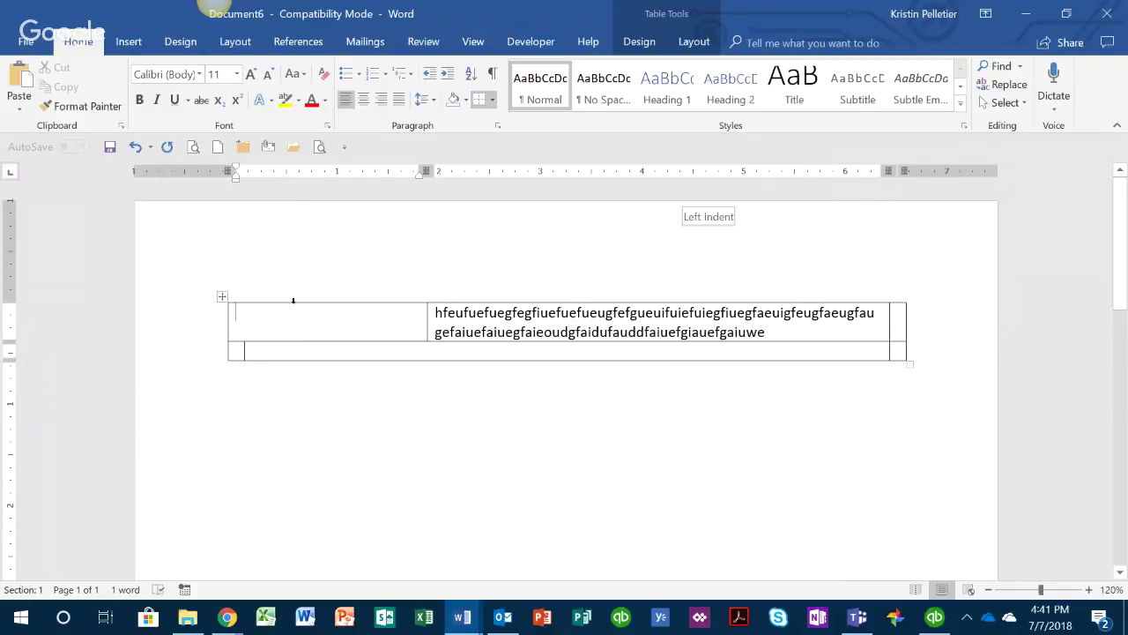
With formatting marks shown, insert a blank paragraph above the table and an extra empty paragraph in the top-left cell.
{"action": "left_click", "coordinate": [492, 74]}
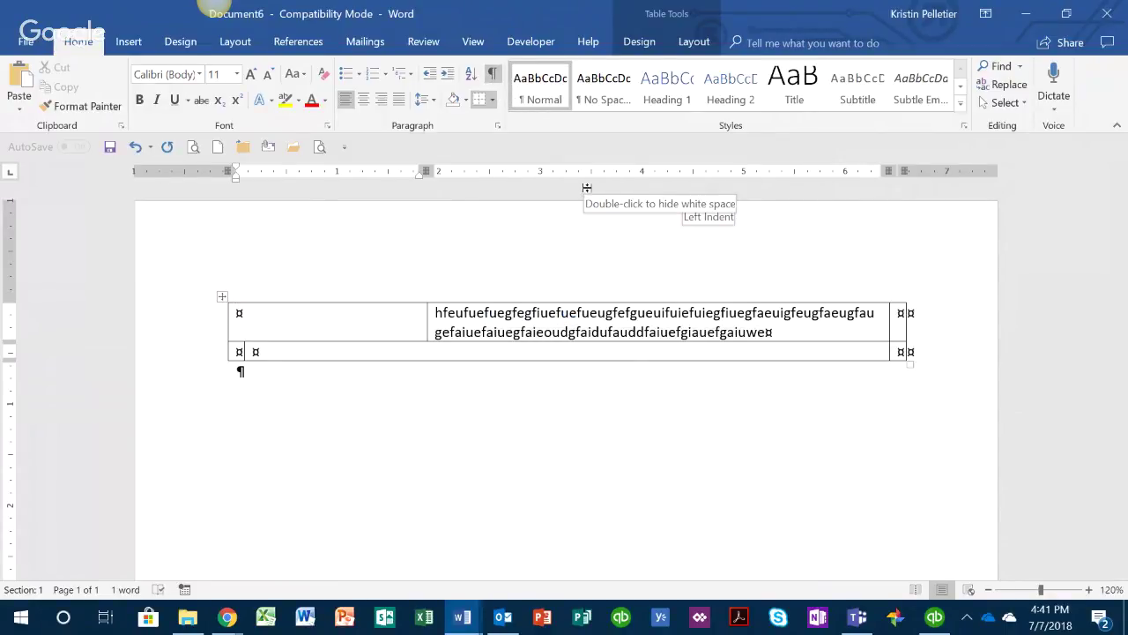
{"action": "key", "text": "Return"}
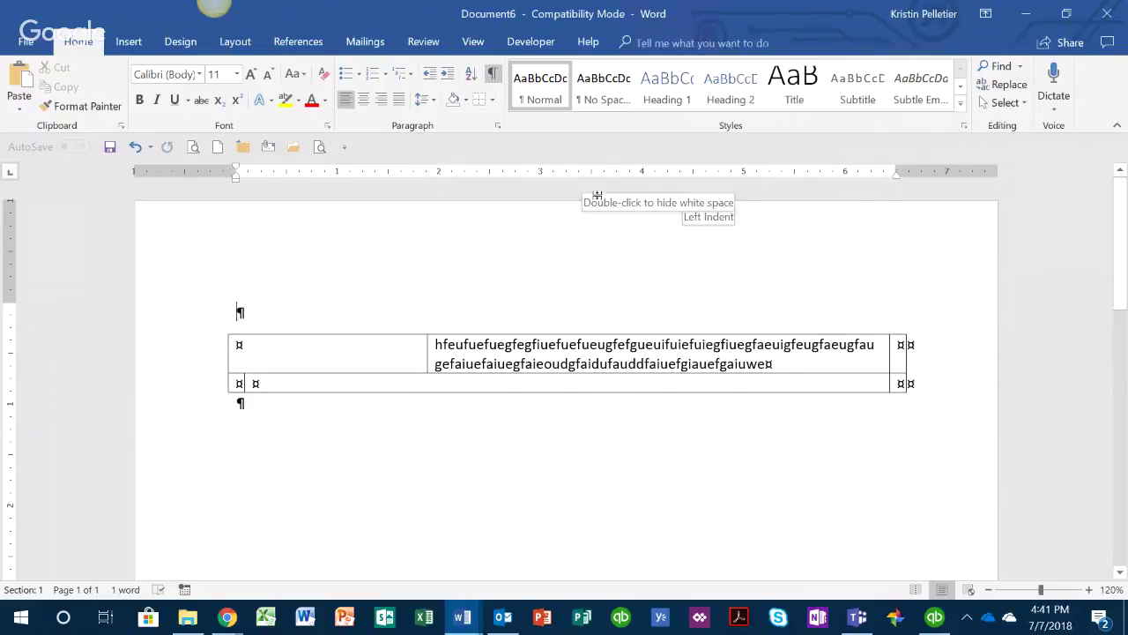
{"action": "left_click", "coordinate": [239, 346]}
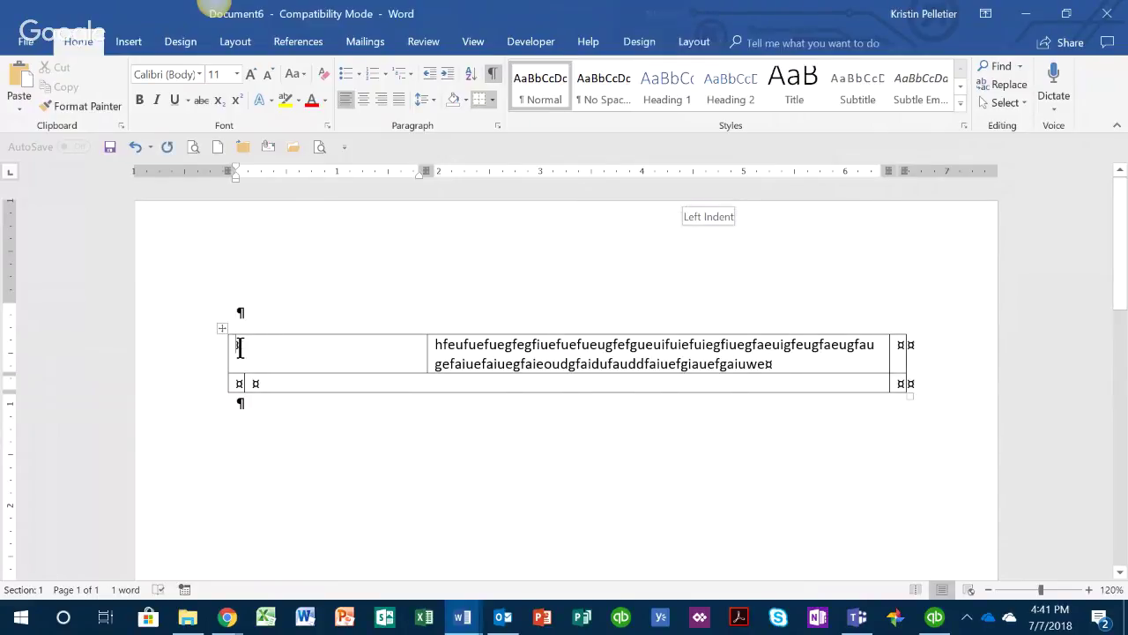
{"action": "key", "text": "Return"}
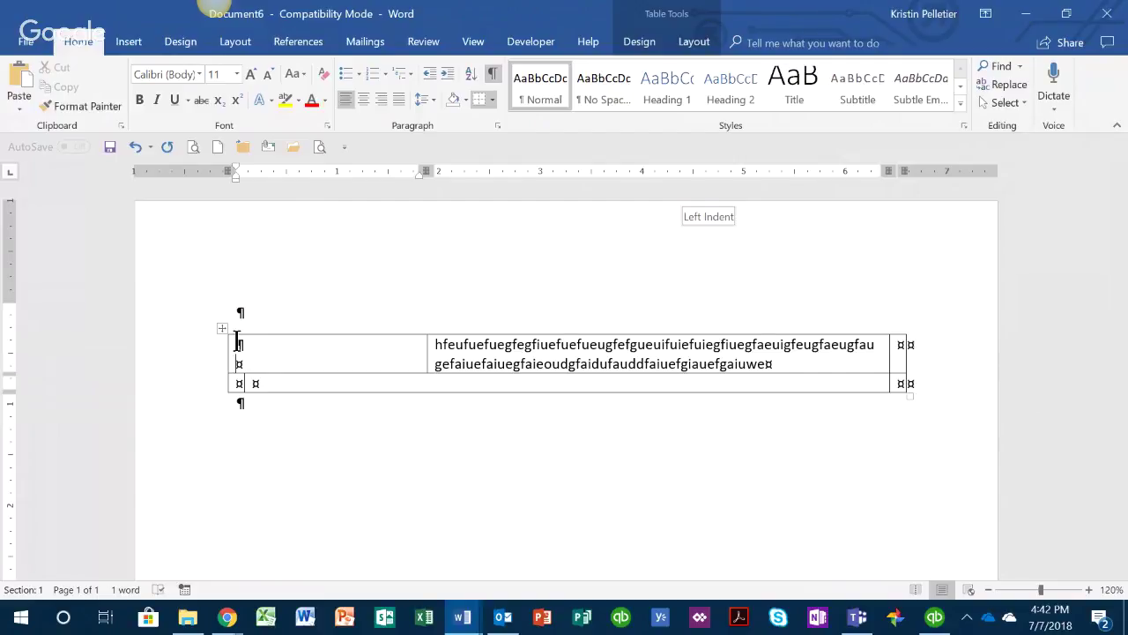
Toggle the formatting marks off and back on, and remove the extra empty paragraph from the top-left cell.
{"action": "left_click", "coordinate": [492, 72]}
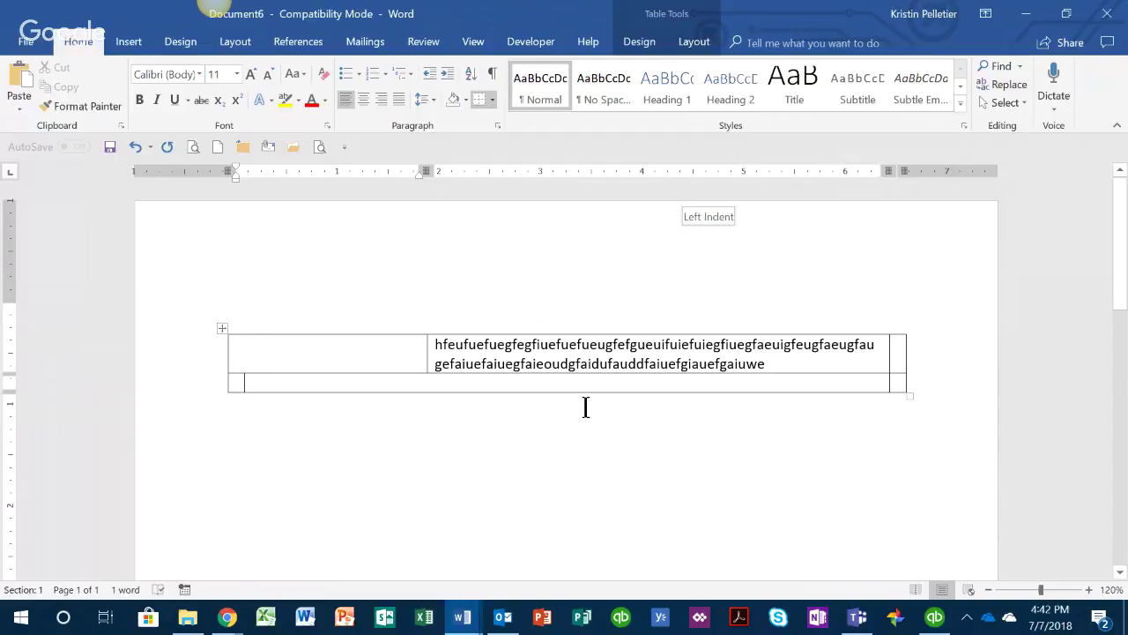
{"action": "key", "text": "BackSpace"}
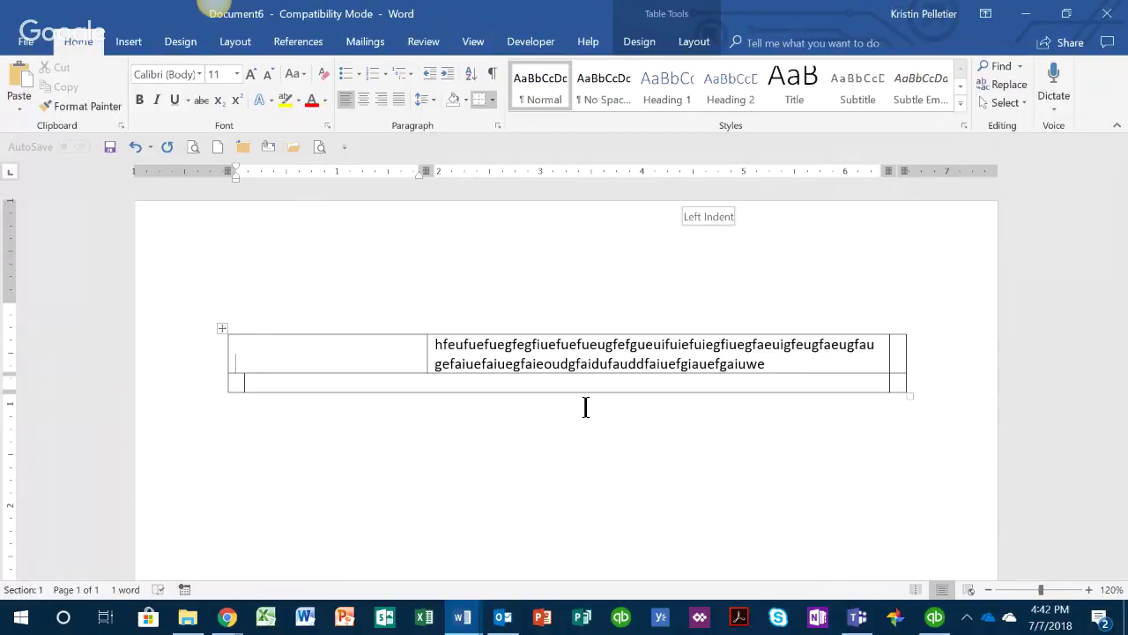
{"action": "key", "text": "BackSpace"}
{"action": "left_click", "coordinate": [492, 73]}
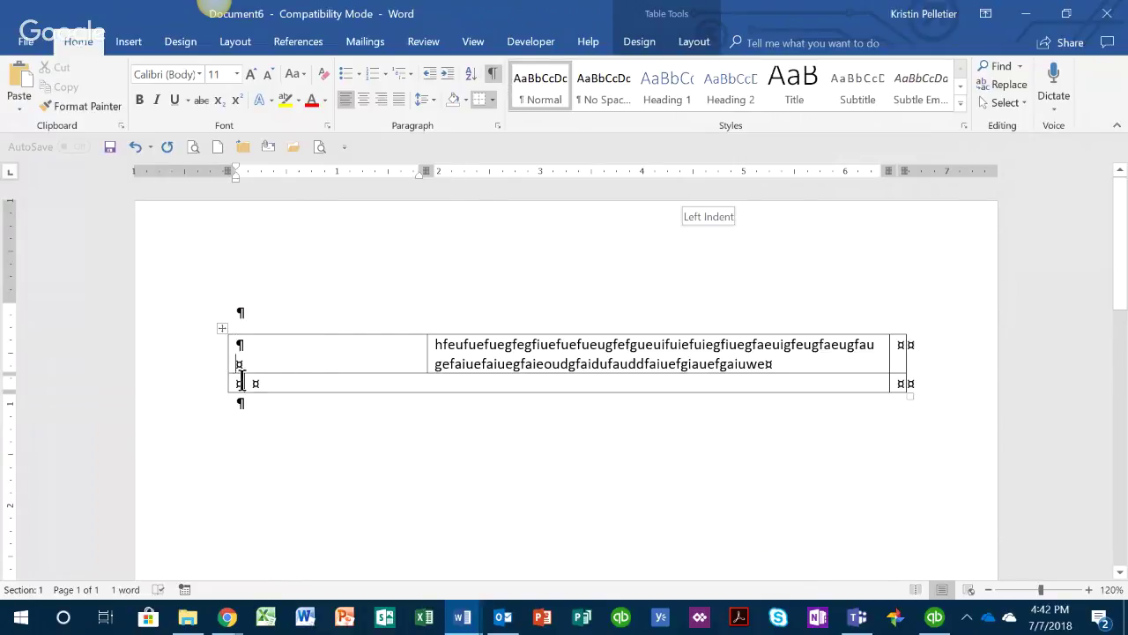
{"action": "mouse_move", "coordinate": [228, 374]}
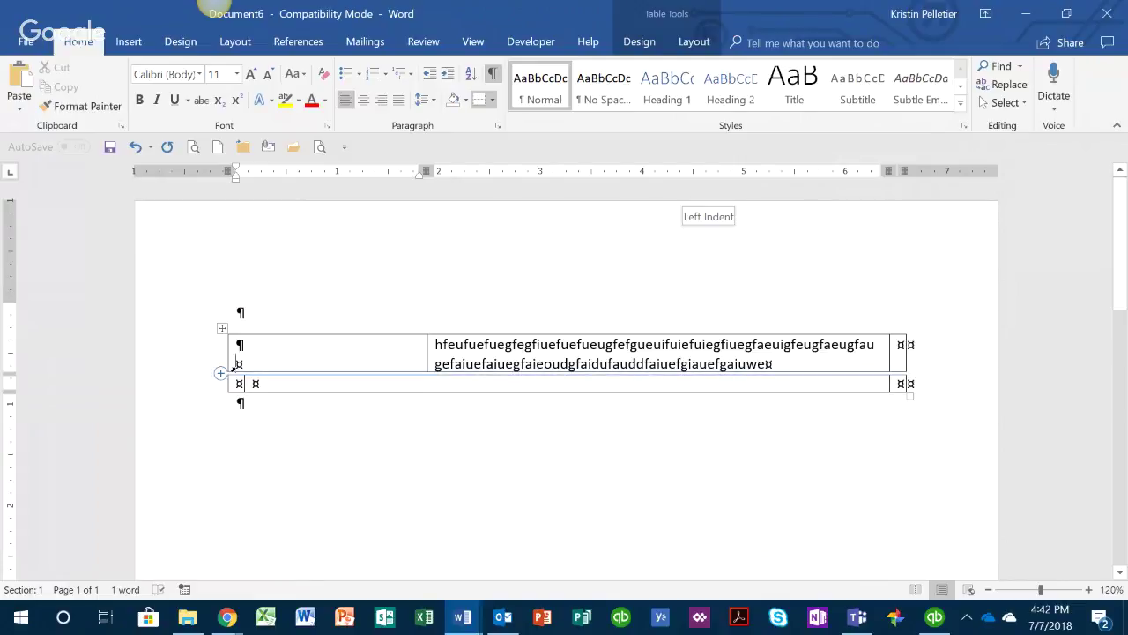
{"action": "key", "text": "BackSpace"}
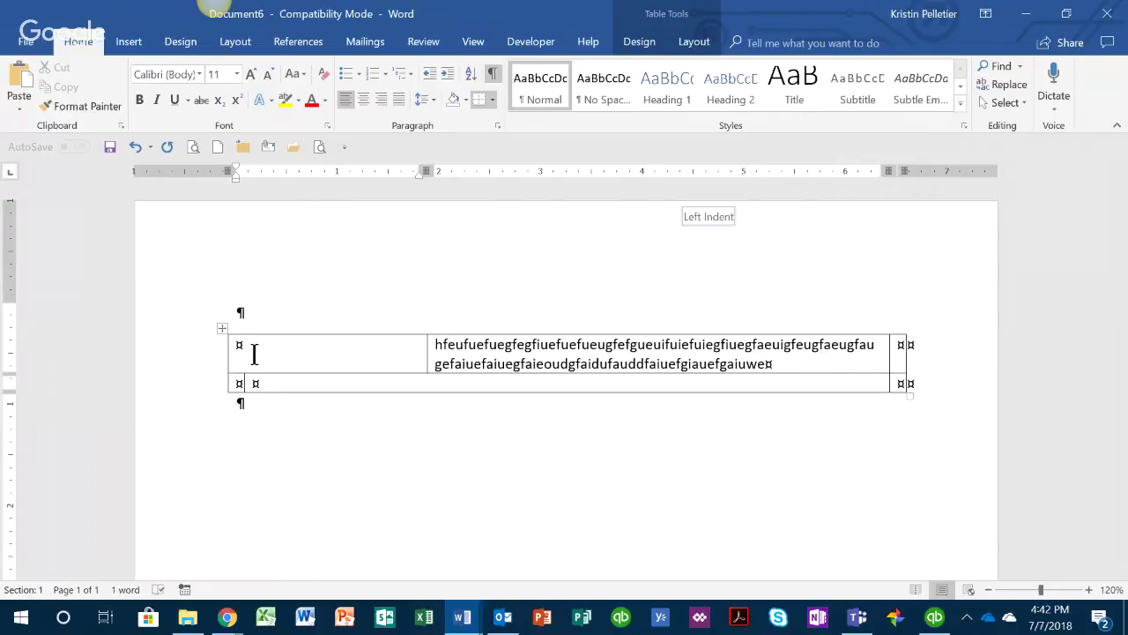
Delete the second line of random letters from the long text in the first row's middle cell.
{"action": "left_click", "coordinate": [775, 363]}
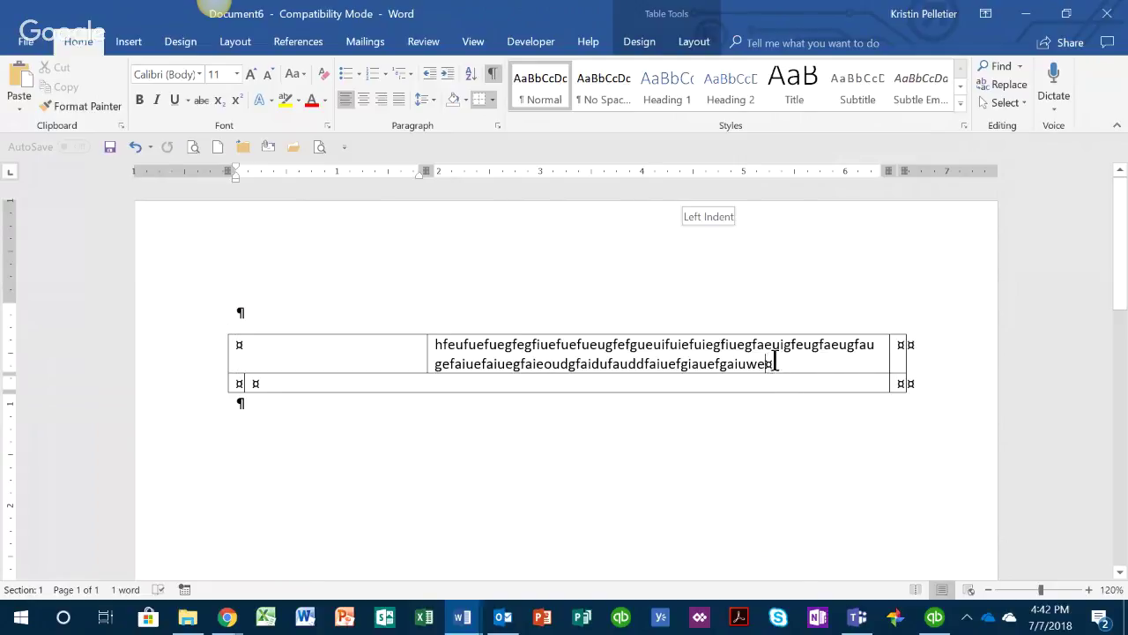
{"action": "left_click_drag", "start_coordinate": [774, 363], "coordinate": [430, 367]}
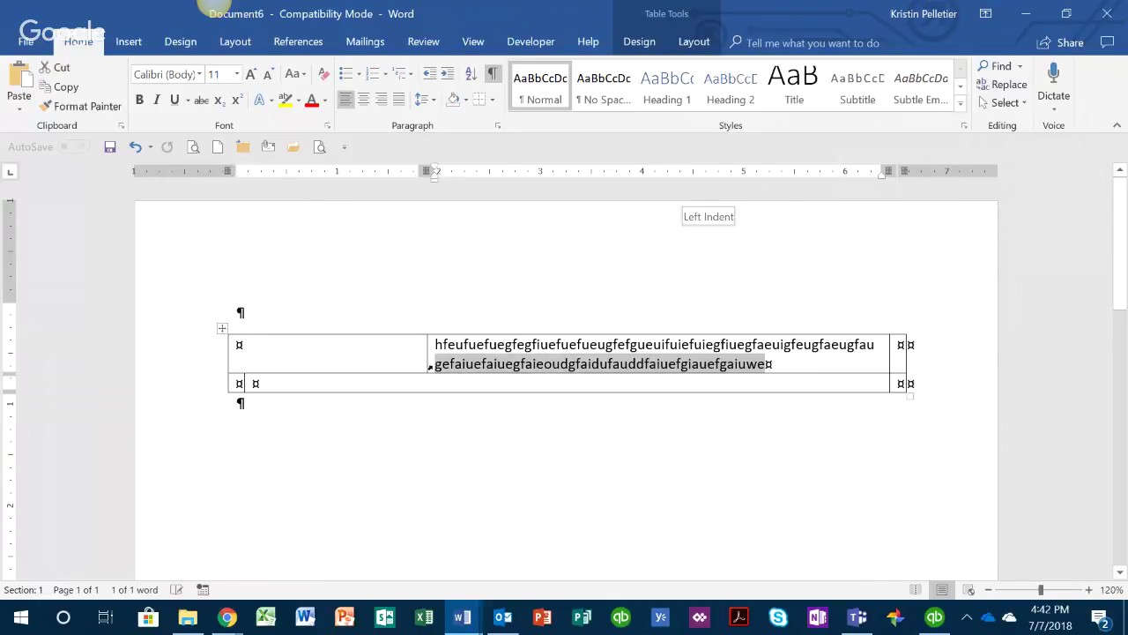
{"action": "key", "text": "Delete"}
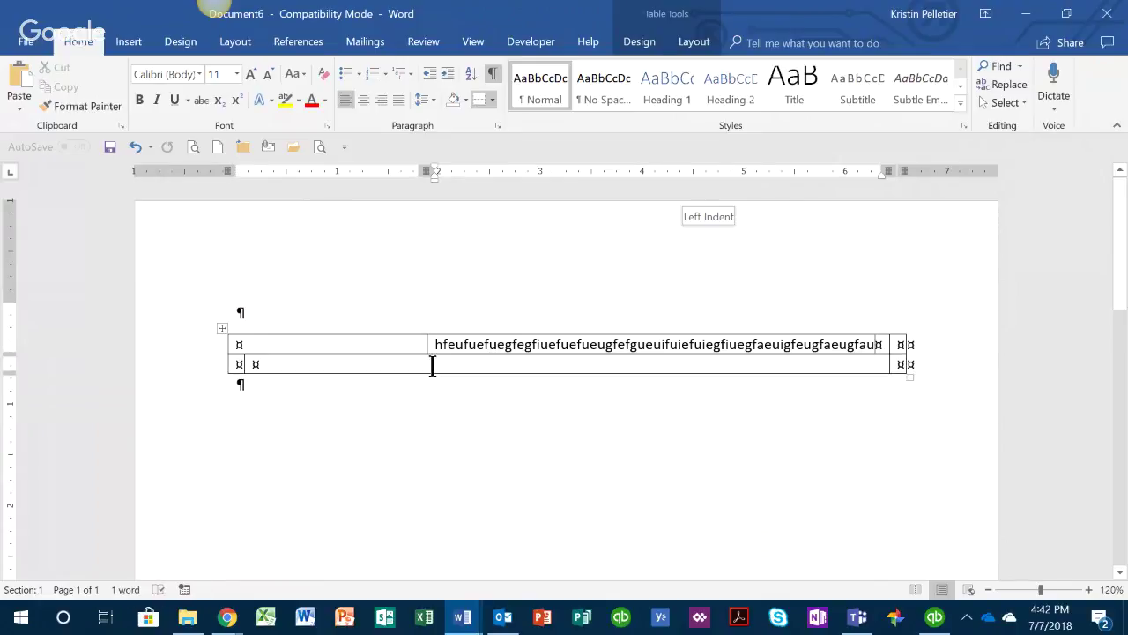
Shorten the random letters in the first row's middle cell so the text ends with "gueuifui".
{"action": "key", "text": "BackSpace"}
{"action": "key", "text": "BackSpace"}
{"action": "key", "text": "BackSpace"}
{"action": "key", "text": "BackSpace"}
{"action": "key", "text": "BackSpace"}
{"action": "key", "text": "BackSpace"}
{"action": "key", "text": "BackSpace"}
{"action": "key", "text": "BackSpace"}
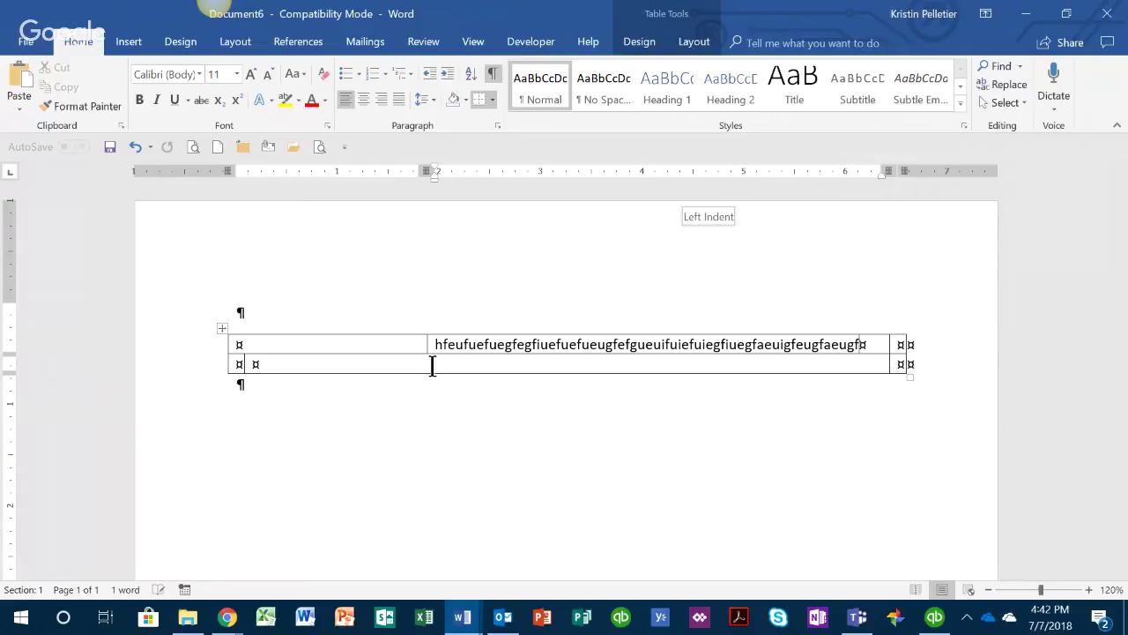
{"action": "key", "text": "BackSpace"}
{"action": "key", "text": "BackSpace"}
{"action": "key", "text": "BackSpace"}
{"action": "key", "text": "BackSpace"}
{"action": "key", "text": "BackSpace"}
{"action": "key", "text": "BackSpace"}
{"action": "key", "text": "BackSpace"}
{"action": "key", "text": "BackSpace"}
{"action": "key", "text": "BackSpace"}
{"action": "key", "text": "BackSpace"}
{"action": "key", "text": "BackSpace"}
{"action": "key", "text": "BackSpace"}
{"action": "key", "text": "BackSpace"}
{"action": "key", "text": "BackSpace"}
{"action": "key", "text": "BackSpace"}
{"action": "key", "text": "BackSpace"}
{"action": "key", "text": "BackSpace"}
{"action": "key", "text": "BackSpace"}
{"action": "key", "text": "BackSpace"}
{"action": "key", "text": "BackSpace"}
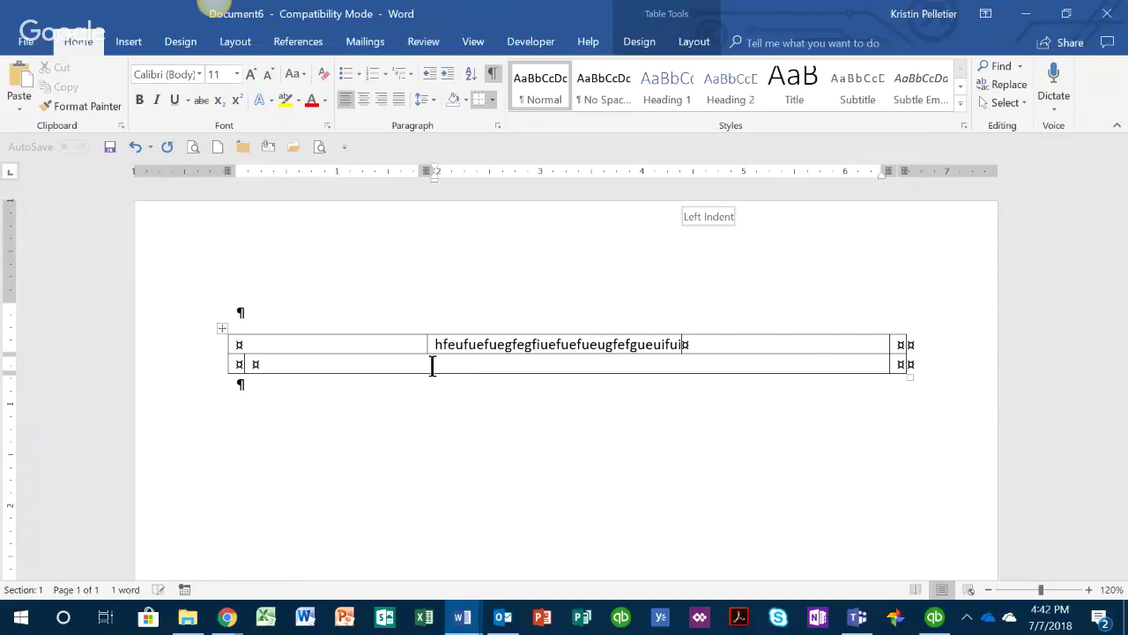
Add an empty paragraph below the text in the first row's middle cell and hide the formatting marks.
{"action": "key", "text": "Return"}
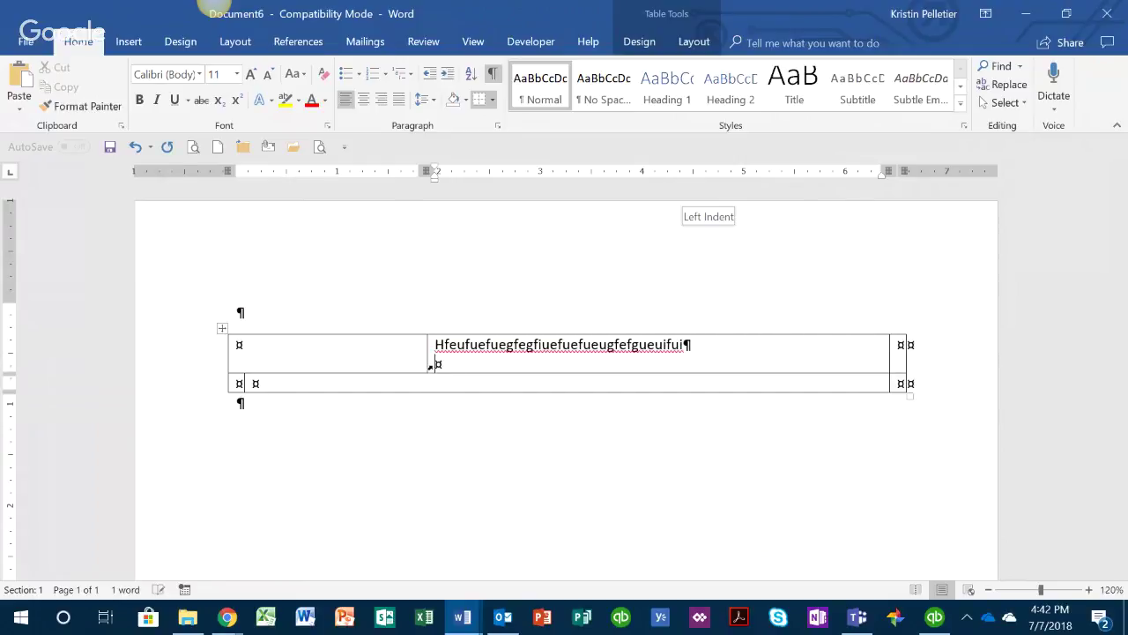
{"action": "left_click", "coordinate": [493, 72]}
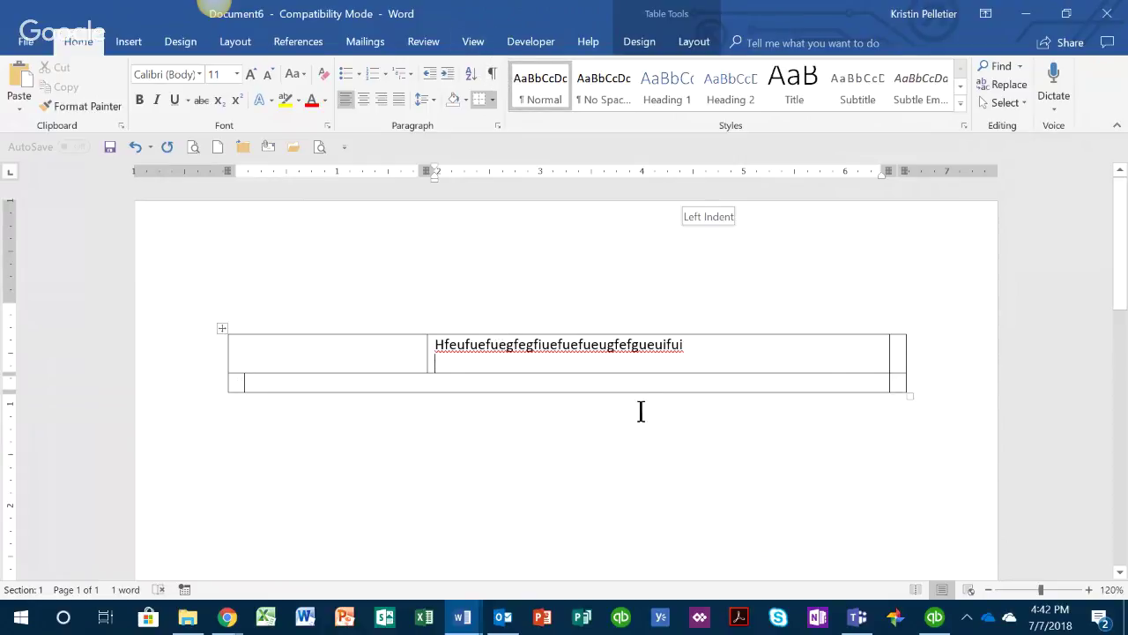
{"action": "left_click", "coordinate": [641, 441]}
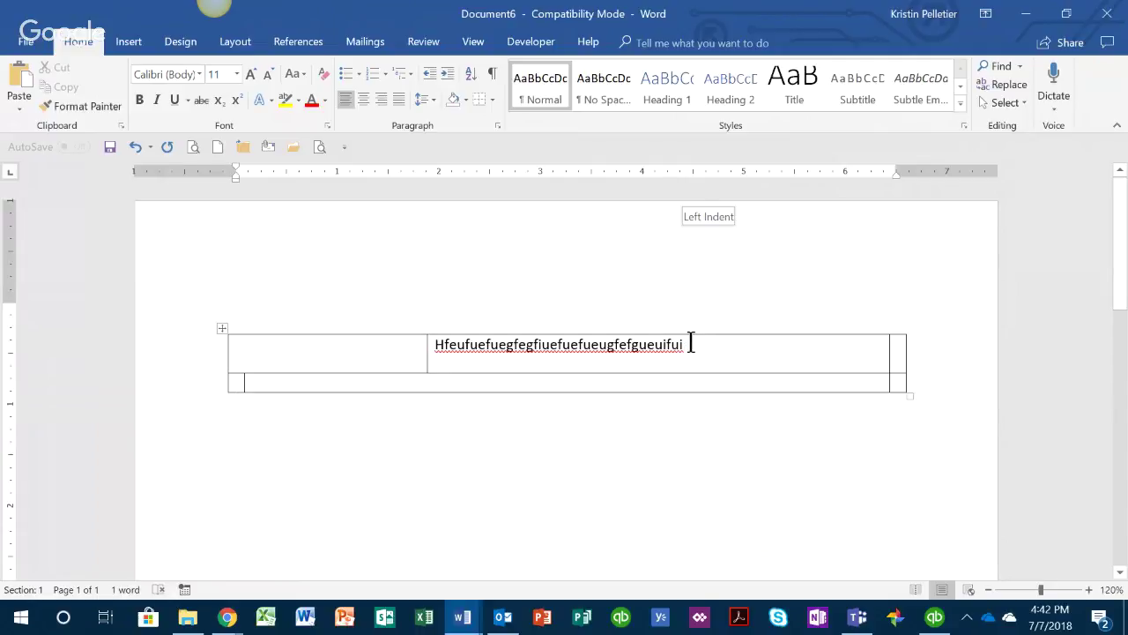
{"action": "left_click", "coordinate": [693, 344]}
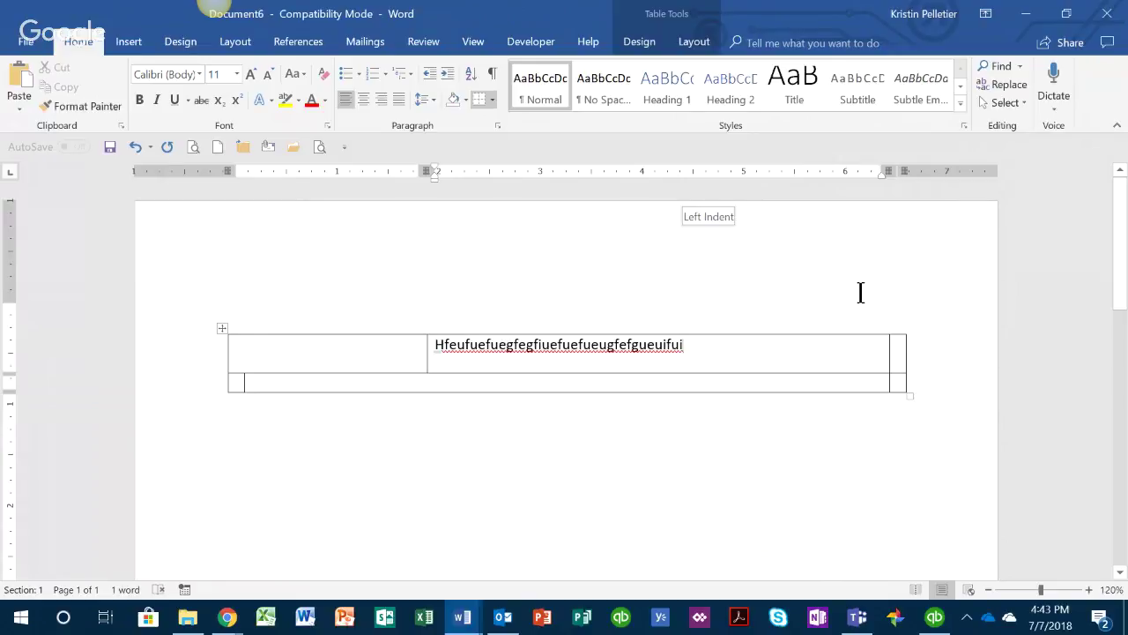
Show the formatting marks, remove the empty paragraph below the middle cell's text, and hide the marks again.
{"action": "left_click", "coordinate": [494, 78]}
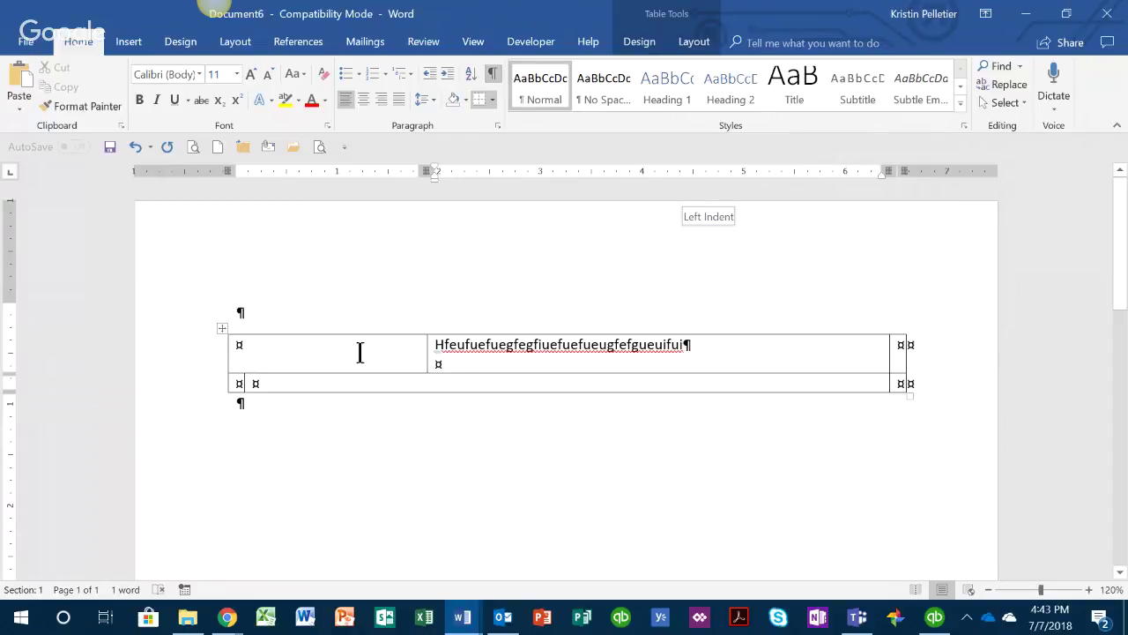
{"action": "double_click", "coordinate": [453, 370]}
{"action": "left_click", "coordinate": [449, 371]}
{"action": "key", "text": "BackSpace"}
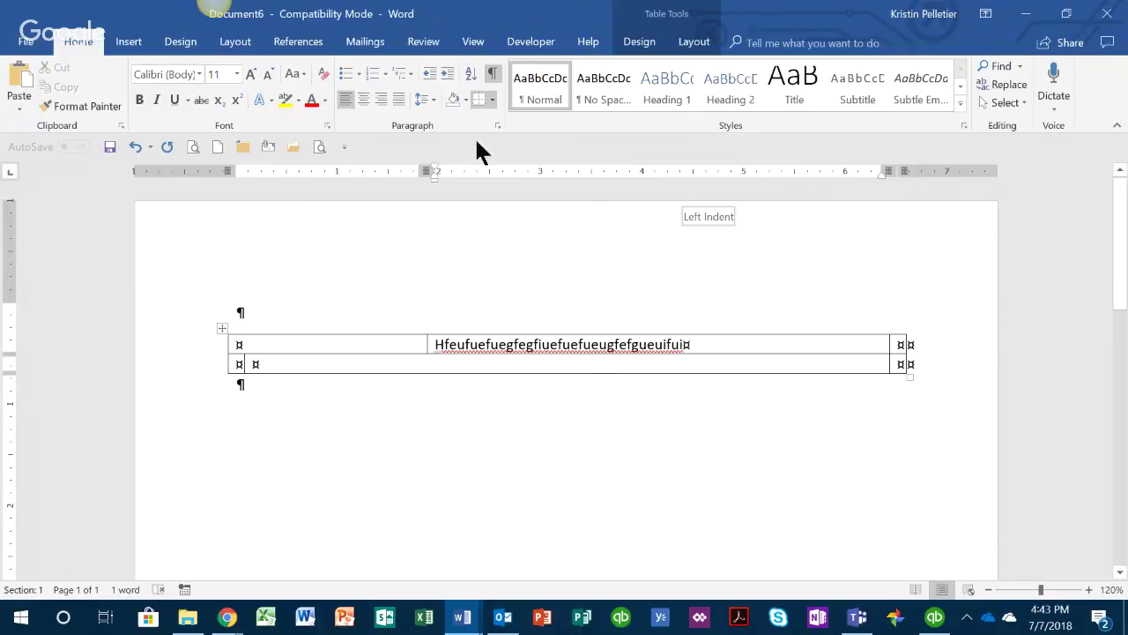
{"action": "left_click", "coordinate": [492, 74]}
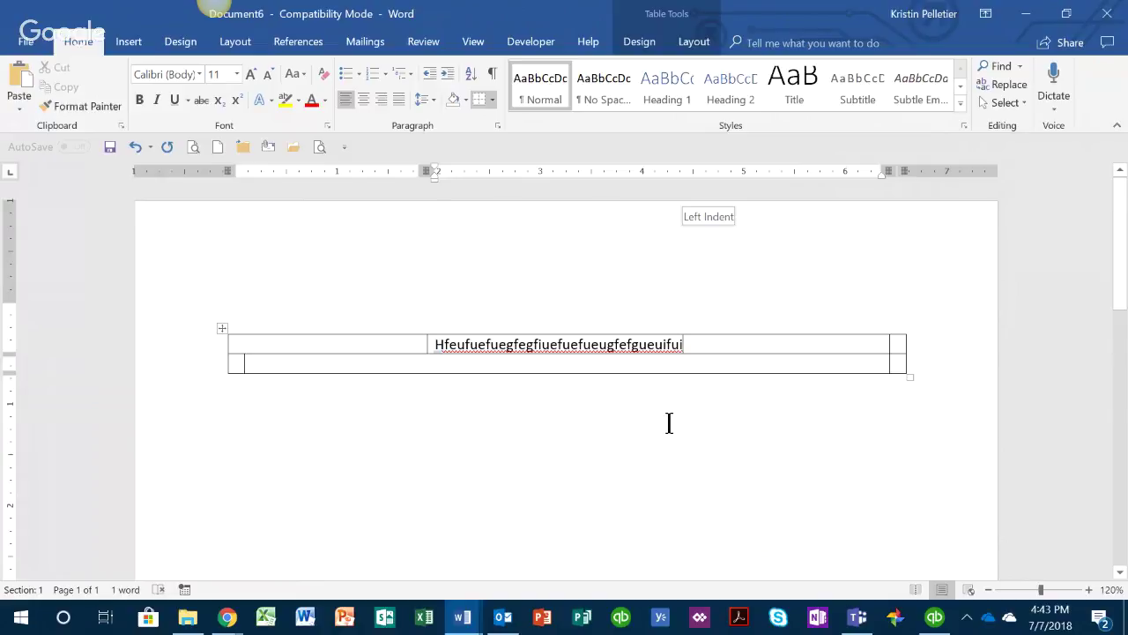